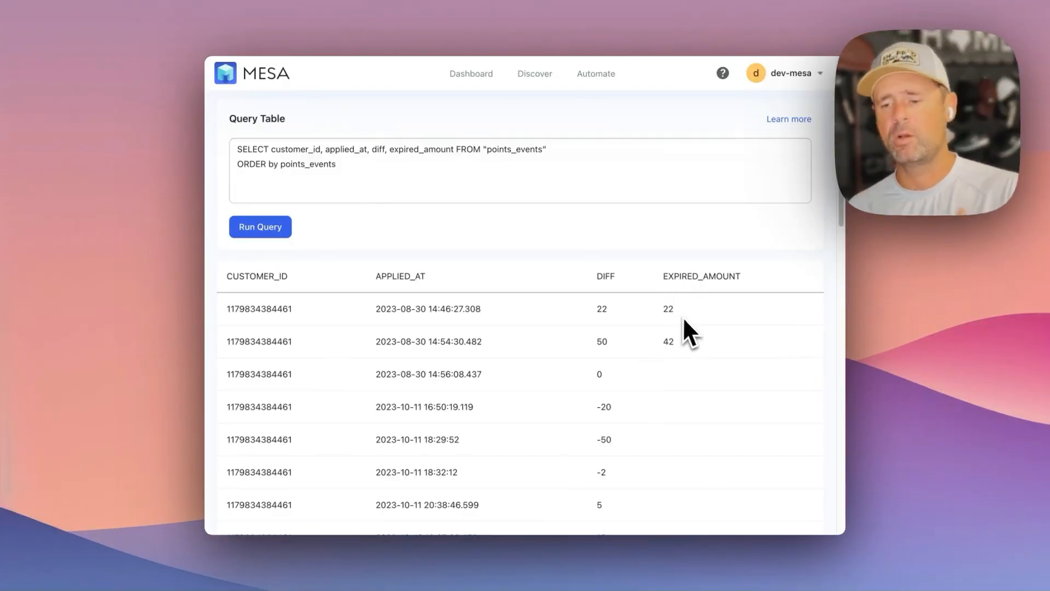
pyautogui.scroll(2, 572, 262)
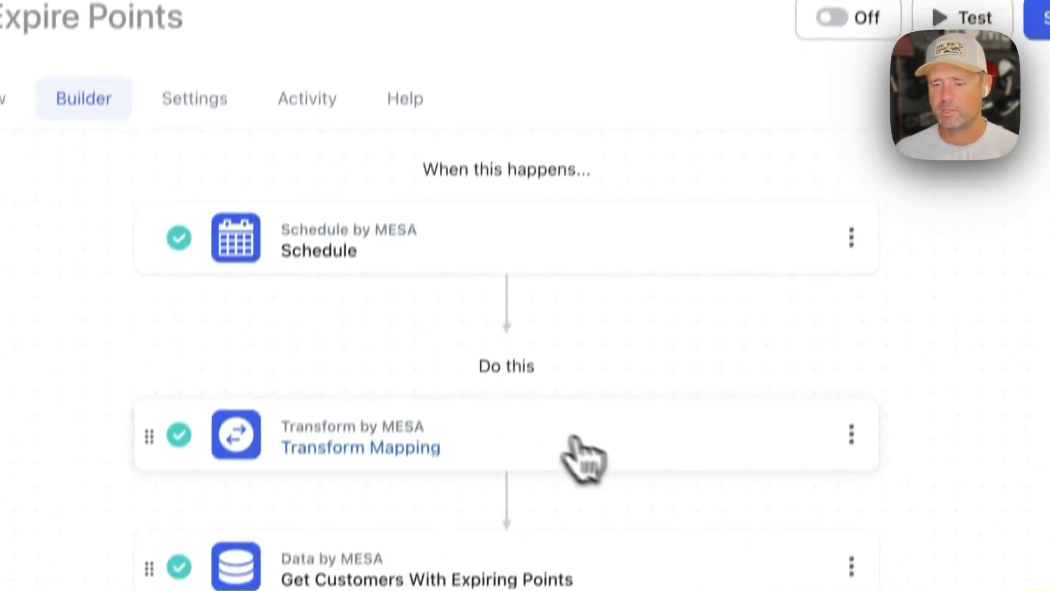
# - Confirm the Transform Mapping's ExpiredBefore data mapping is set to 2023-09-01
pyautogui.click(582, 452)
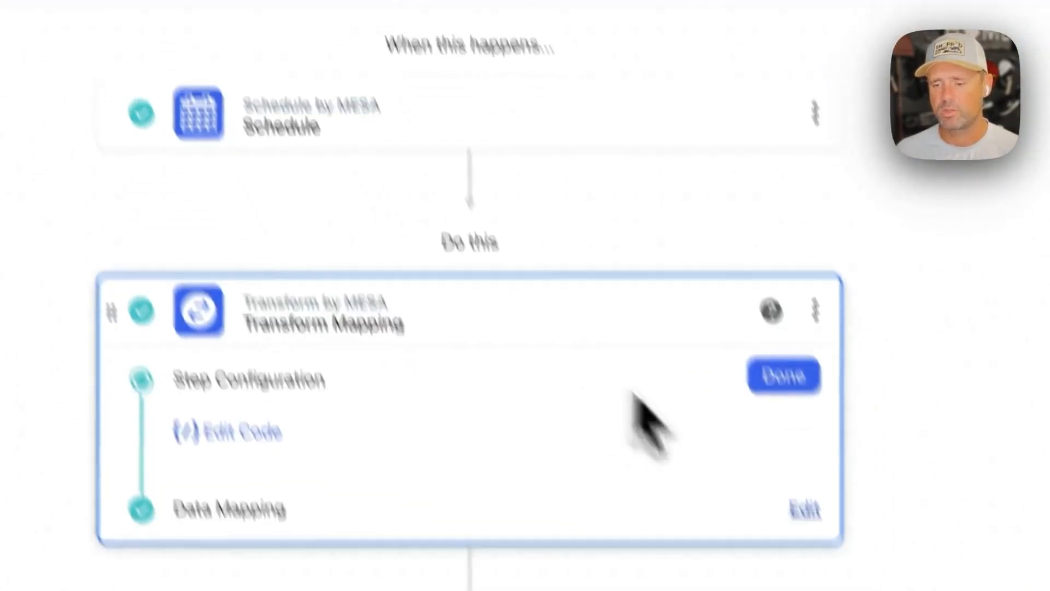
pyautogui.click(750, 398)
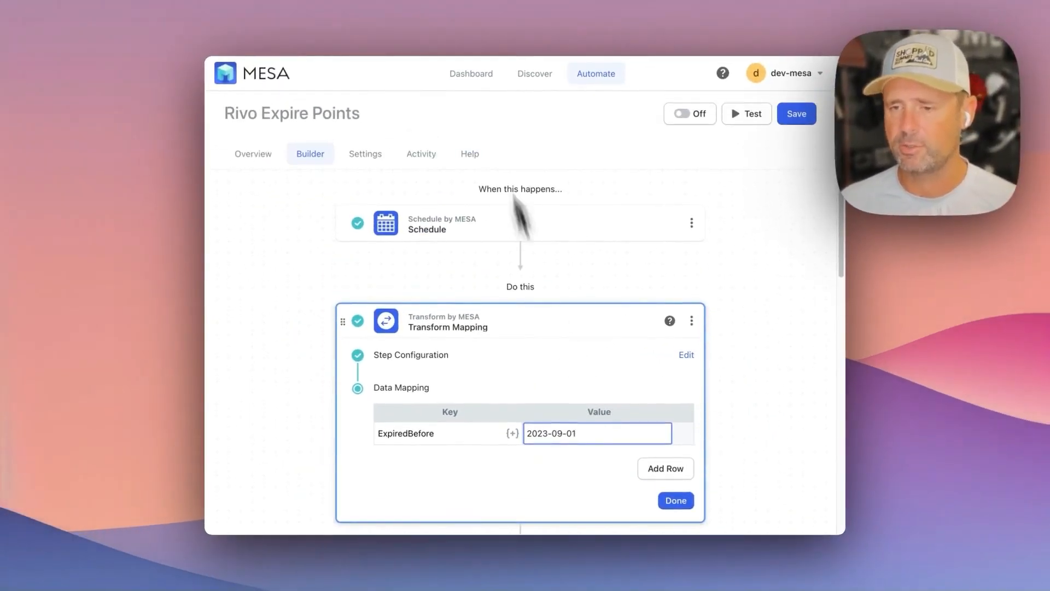
pyautogui.scroll(-3, 553, 305)
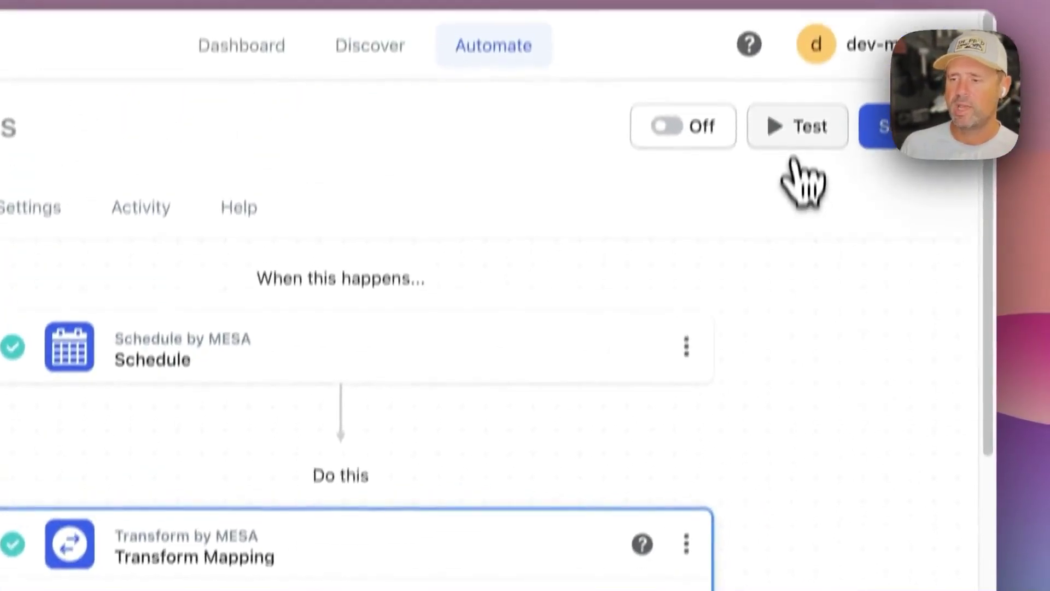
# - Save the Rivo Expire Points workflow and start a test run
pyautogui.click(795, 143)
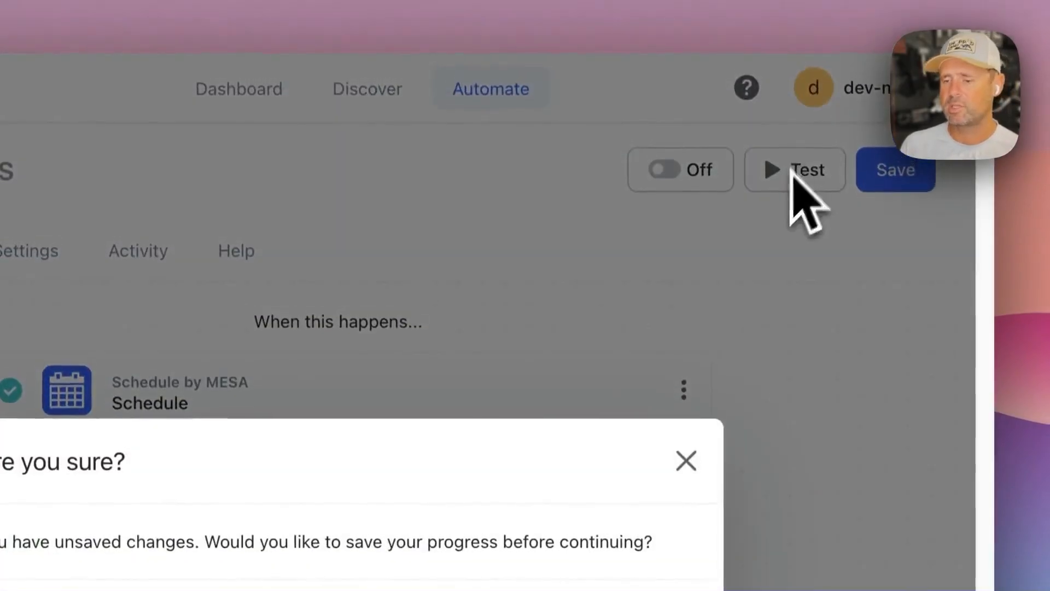
pyautogui.click(633, 235)
pyautogui.click(902, 513)
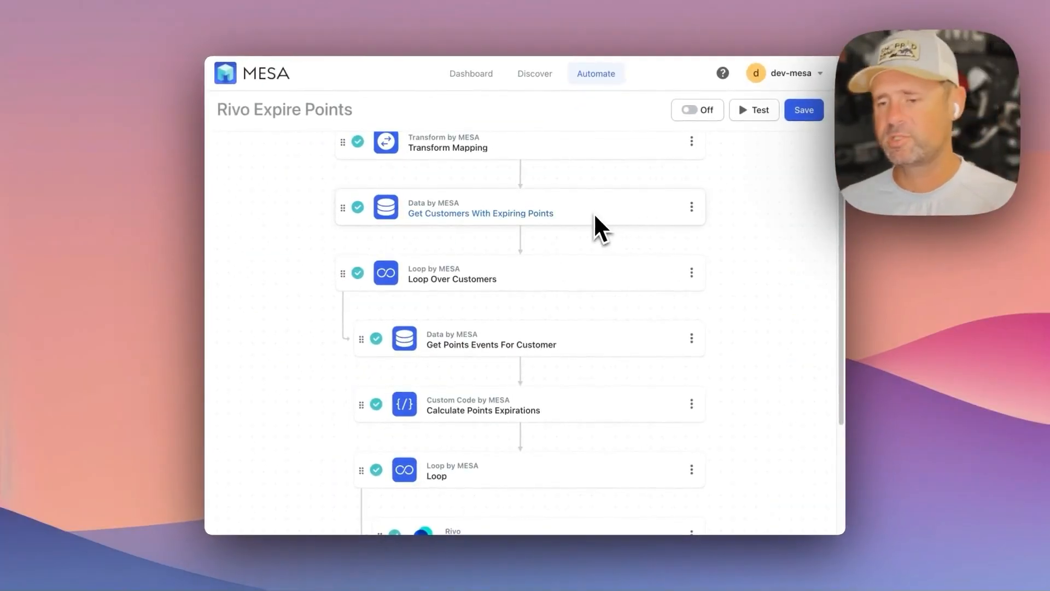
pyautogui.scroll(-1, 595, 212)
pyautogui.scroll(-2, 606, 228)
# - Review the Calculate Points Expirations code, then return to the step chain and collapse it
pyautogui.click(574, 320)
pyautogui.click(363, 235)
pyautogui.scroll(-3, 501, 349)
pyautogui.scroll(-5, 566, 313)
pyautogui.scroll(-5, 537, 271)
pyautogui.click(263, 215)
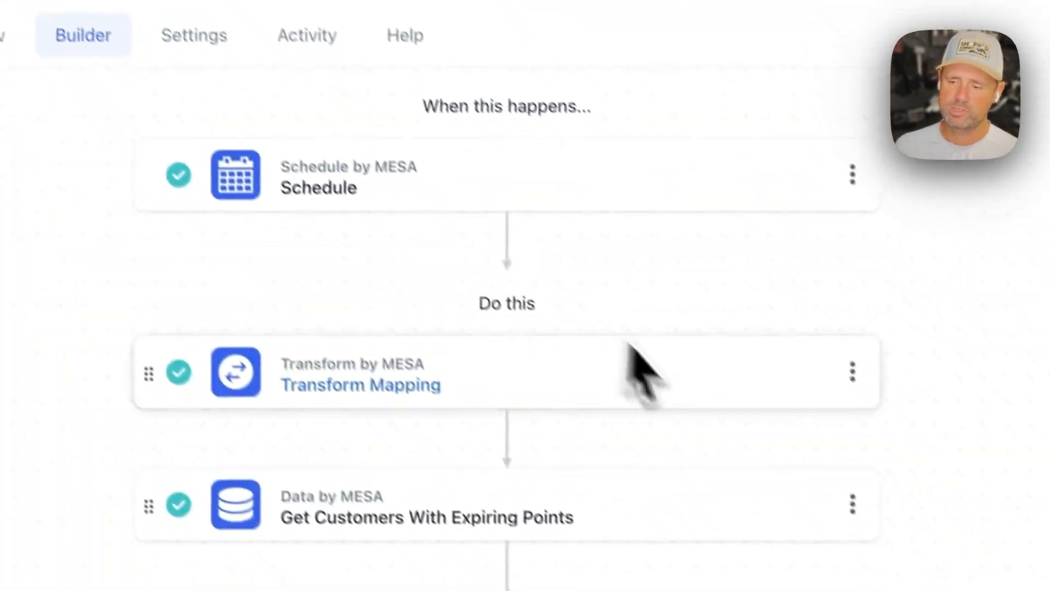
pyautogui.scroll(-8, 629, 364)
pyautogui.click(607, 291)
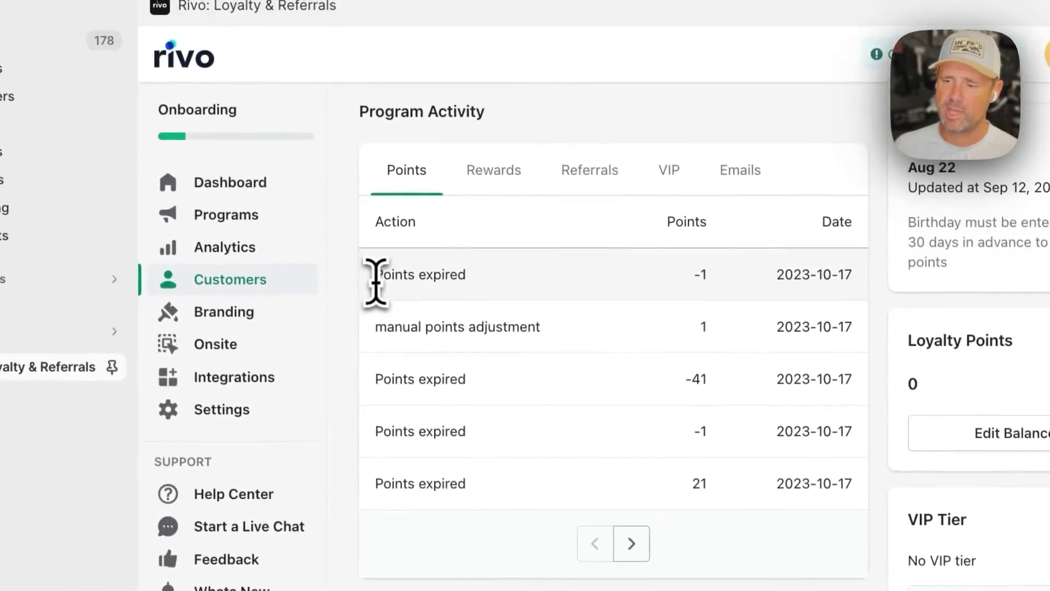
# - Highlight the customer's Points expired entry and the matching expired amount 42 in the query results
pyautogui.moveTo(375, 274); pyautogui.dragTo(599, 312)
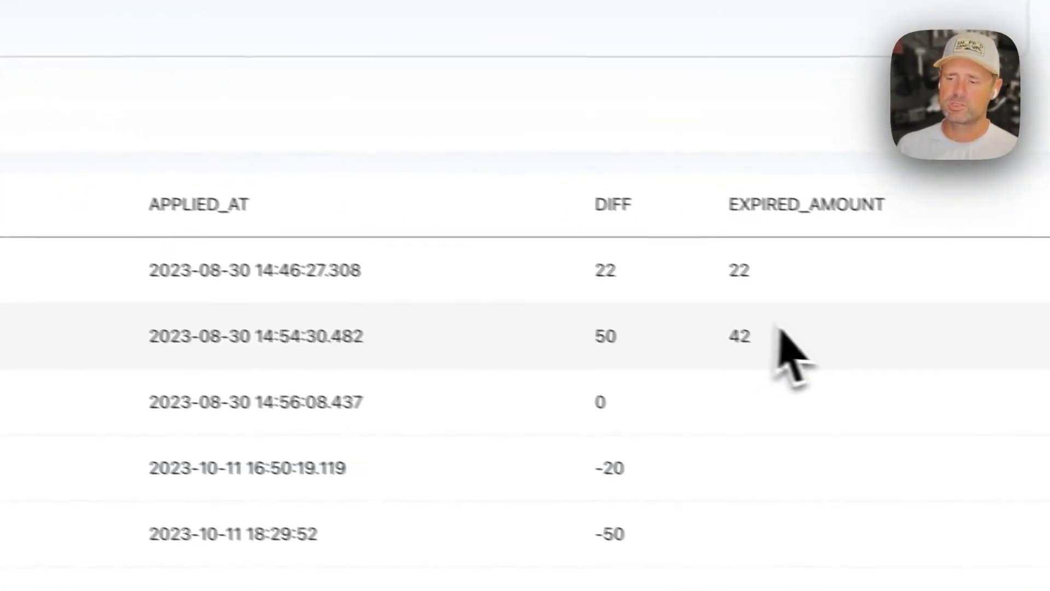
pyautogui.moveTo(714, 349); pyautogui.dragTo(676, 370)
pyautogui.click(743, 340)
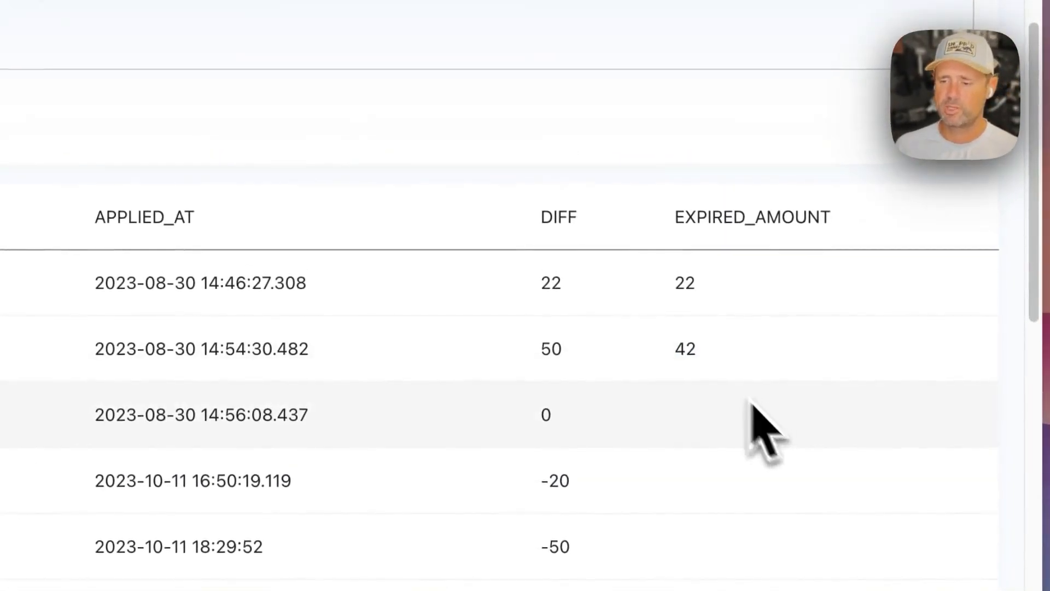